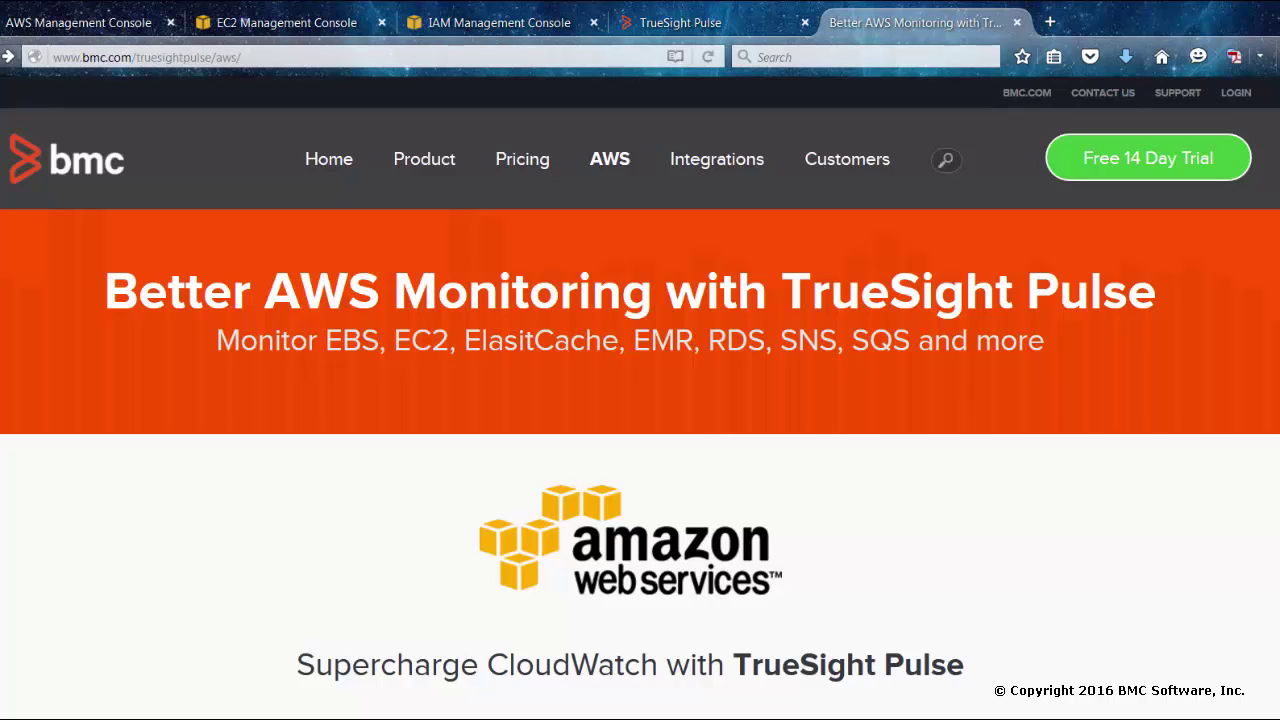
- Read through the TrueSight Pulse AWS monitoring overview and start the free 14-day trial
scroll(640, 465, down, 5)
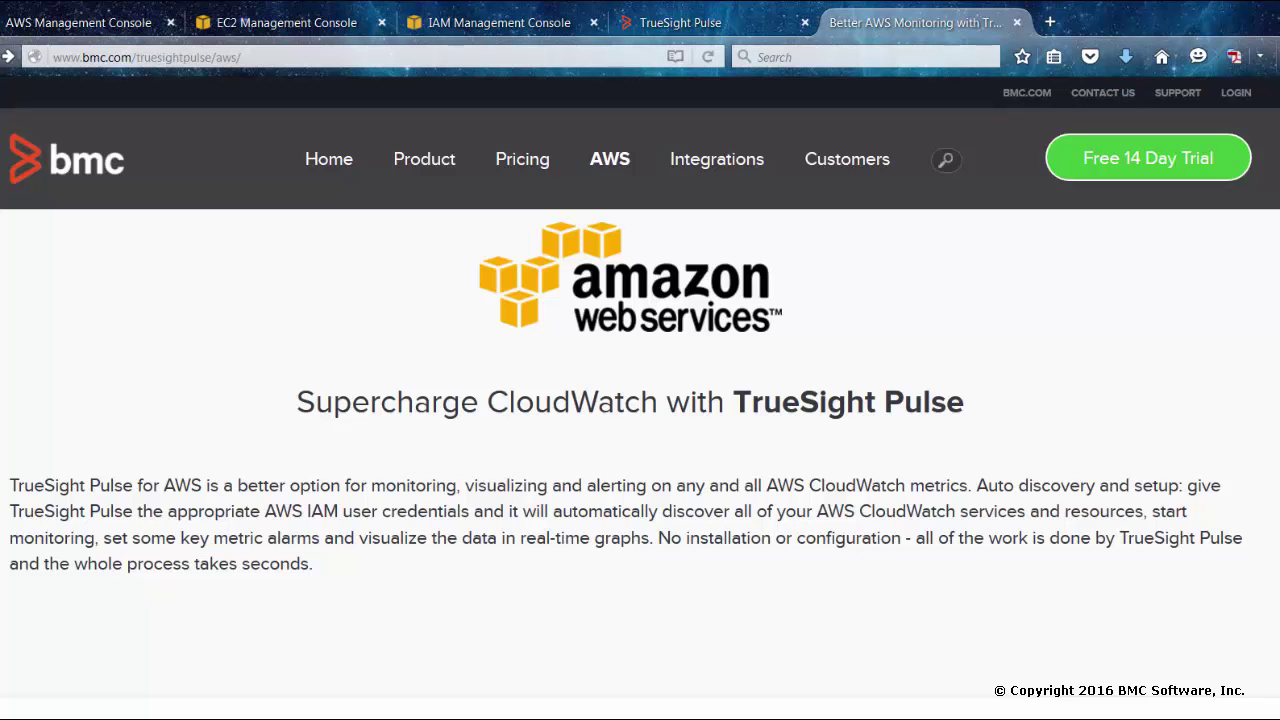
scroll(640, 453, down, 8)
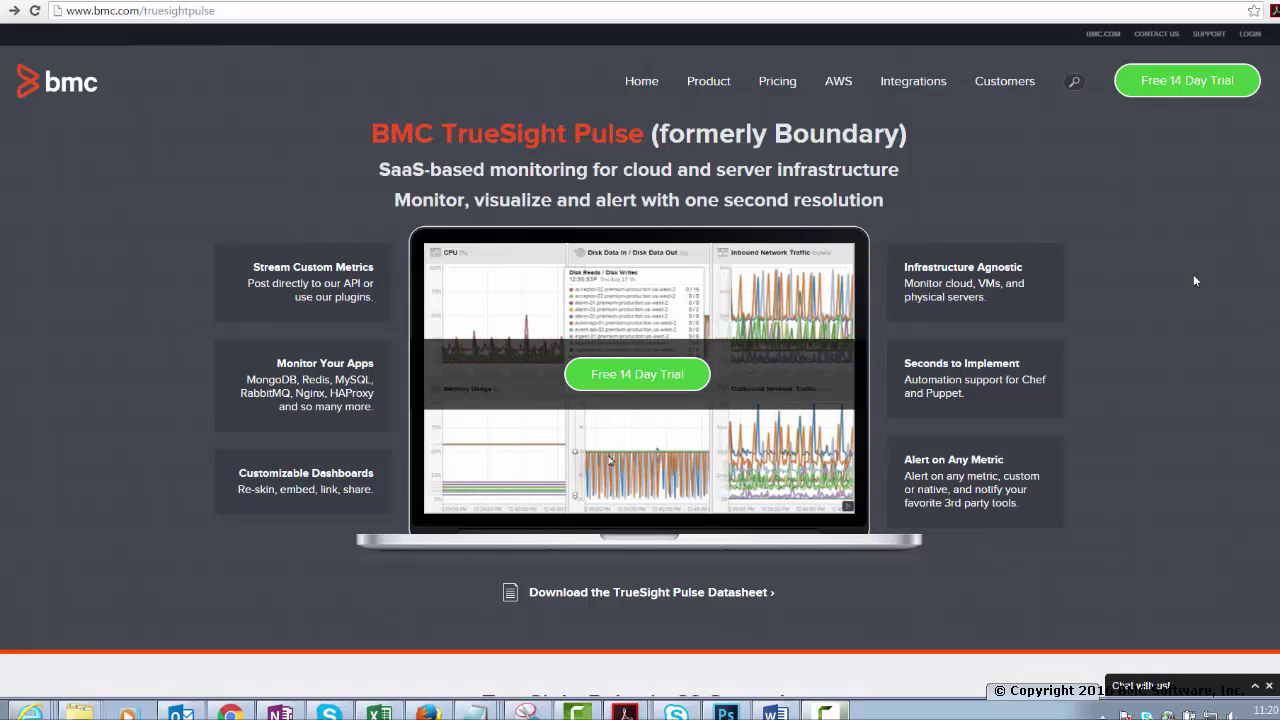
click(1187, 88)
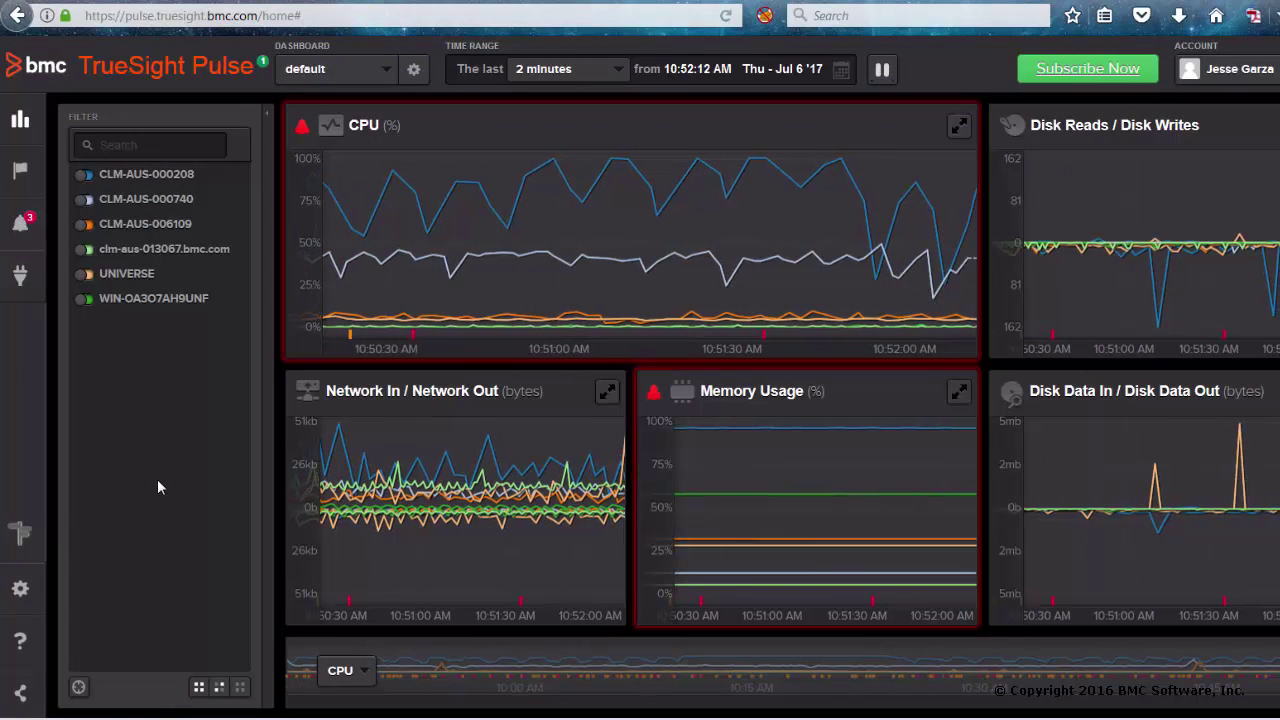
- Start a new AWS integration in the TrueSight Pulse integration settings
click(20, 592)
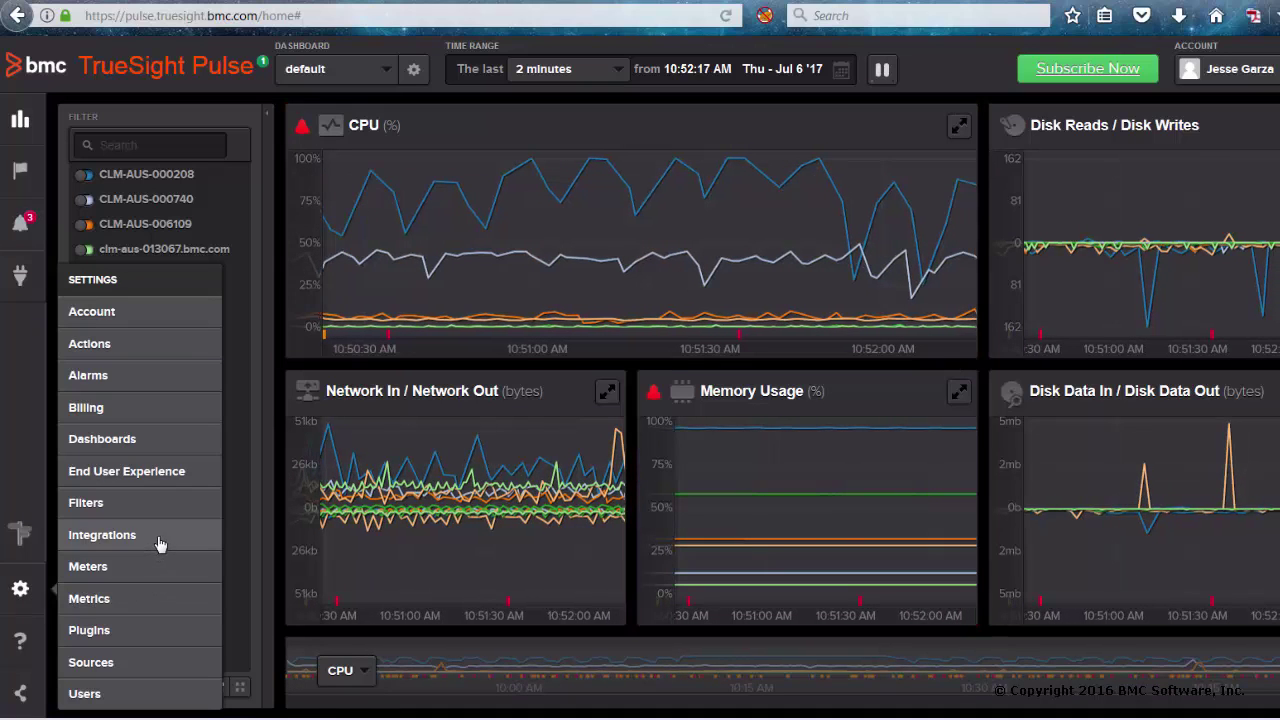
click(102, 535)
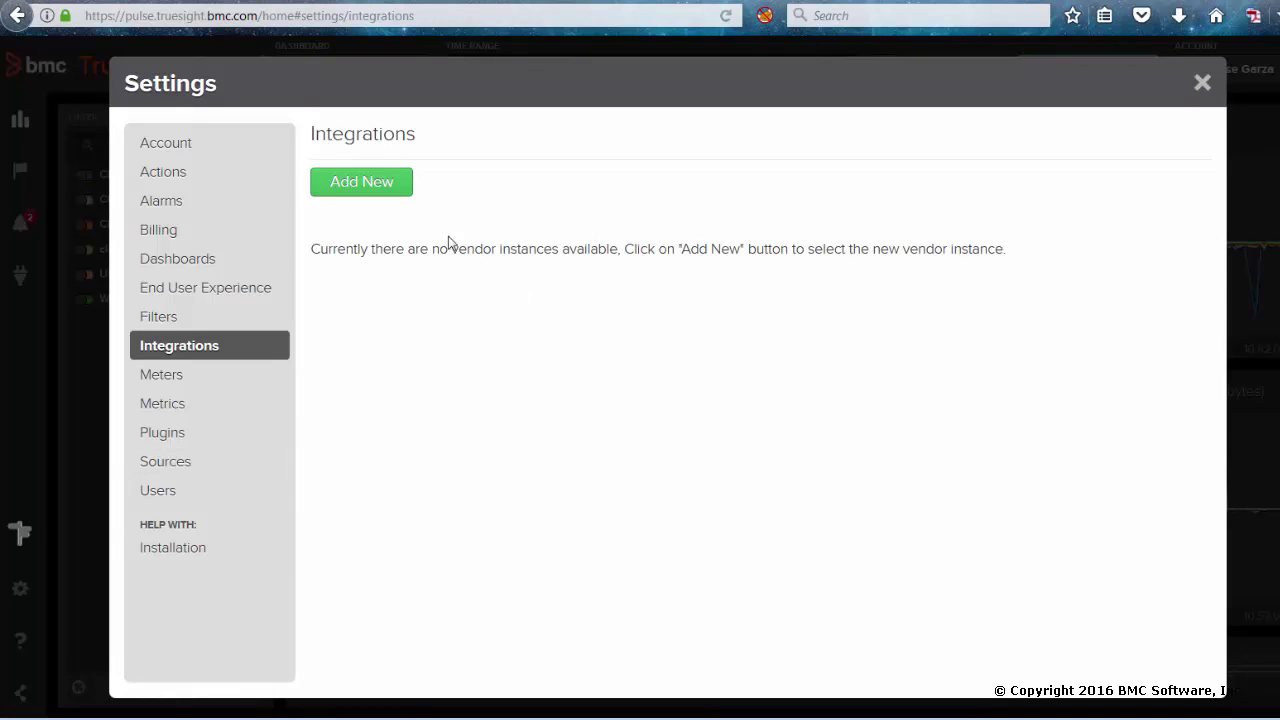
click(407, 191)
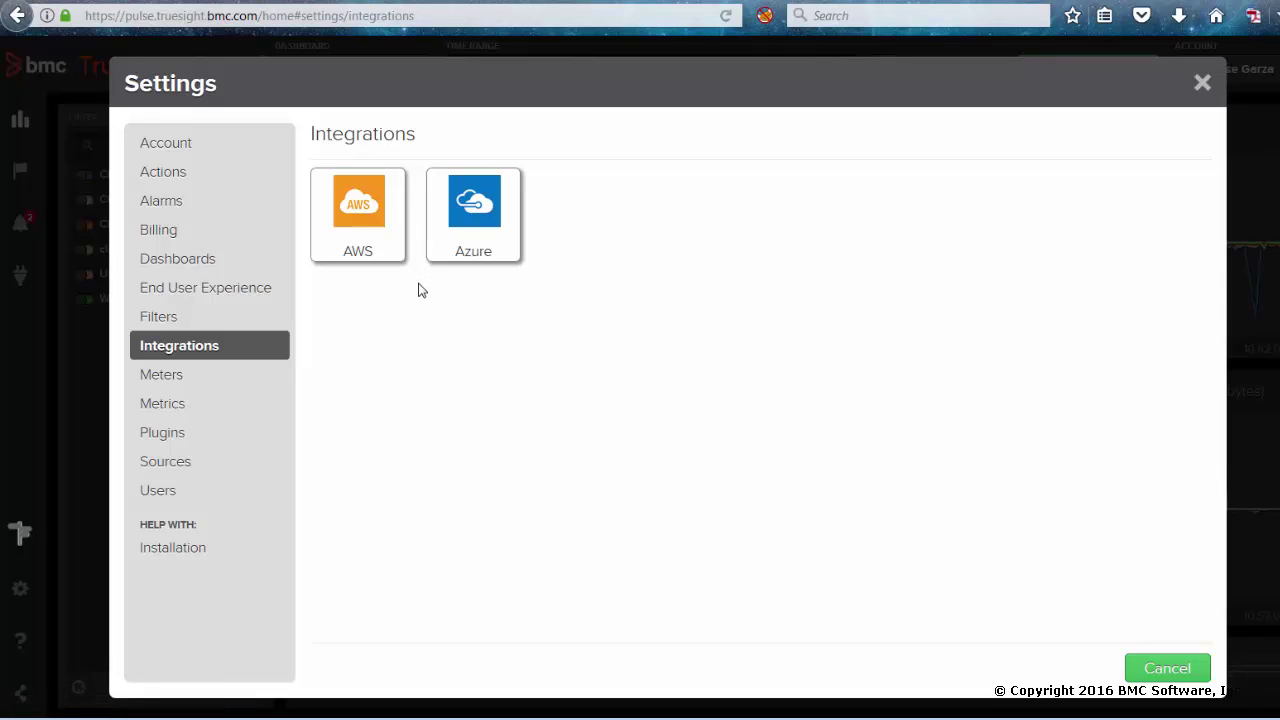
click(386, 228)
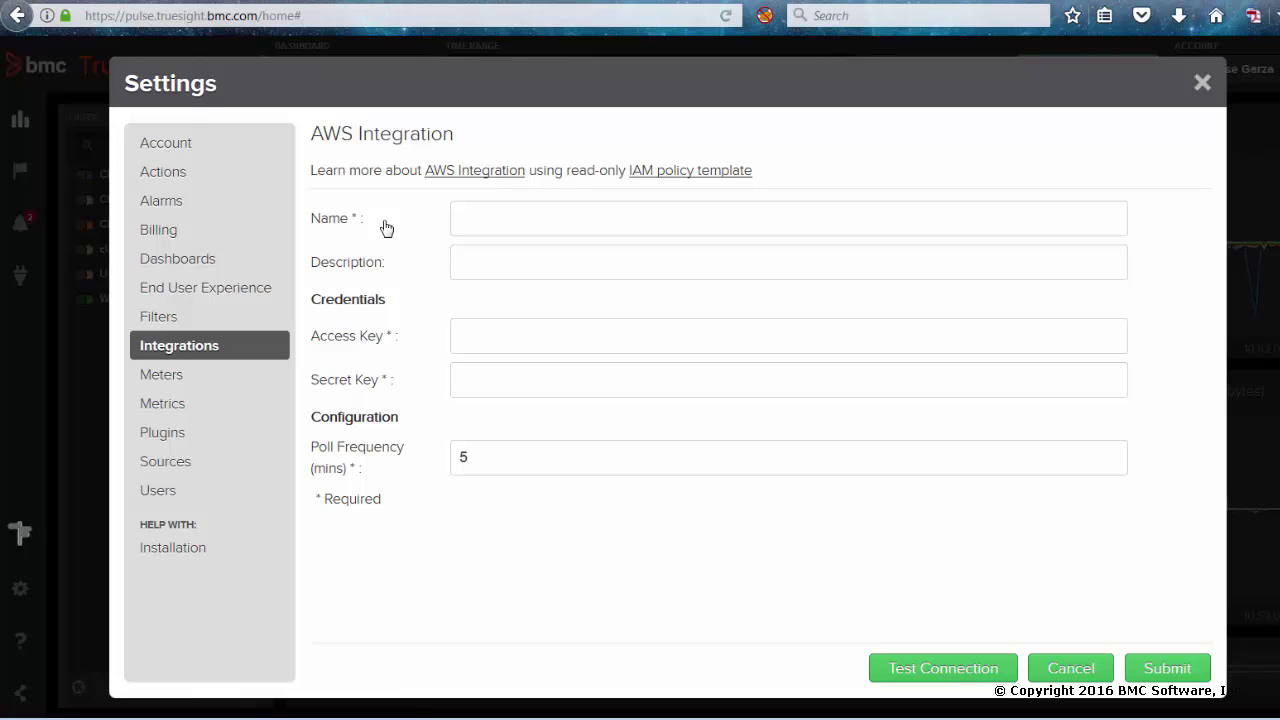
- Open the AWS Integration help article and read its instructions for creating the IAM user, access keys and group
click(482, 176)
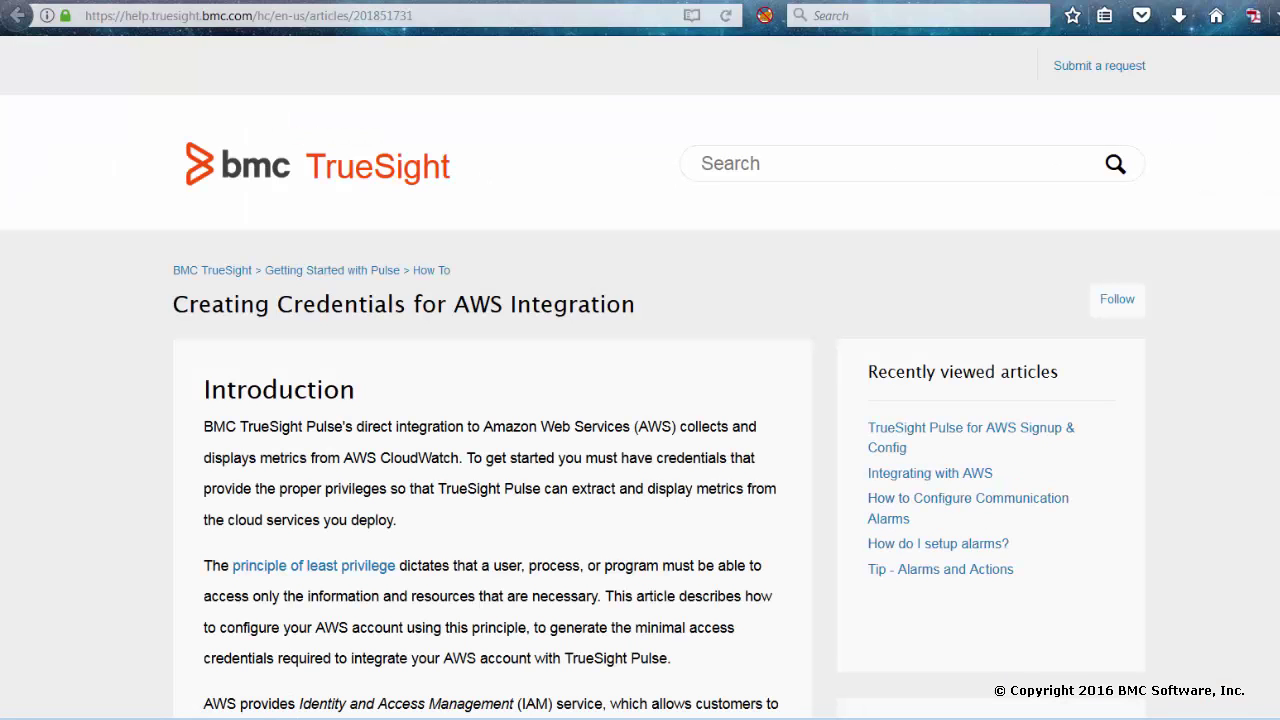
scroll(640, 400, down, 10)
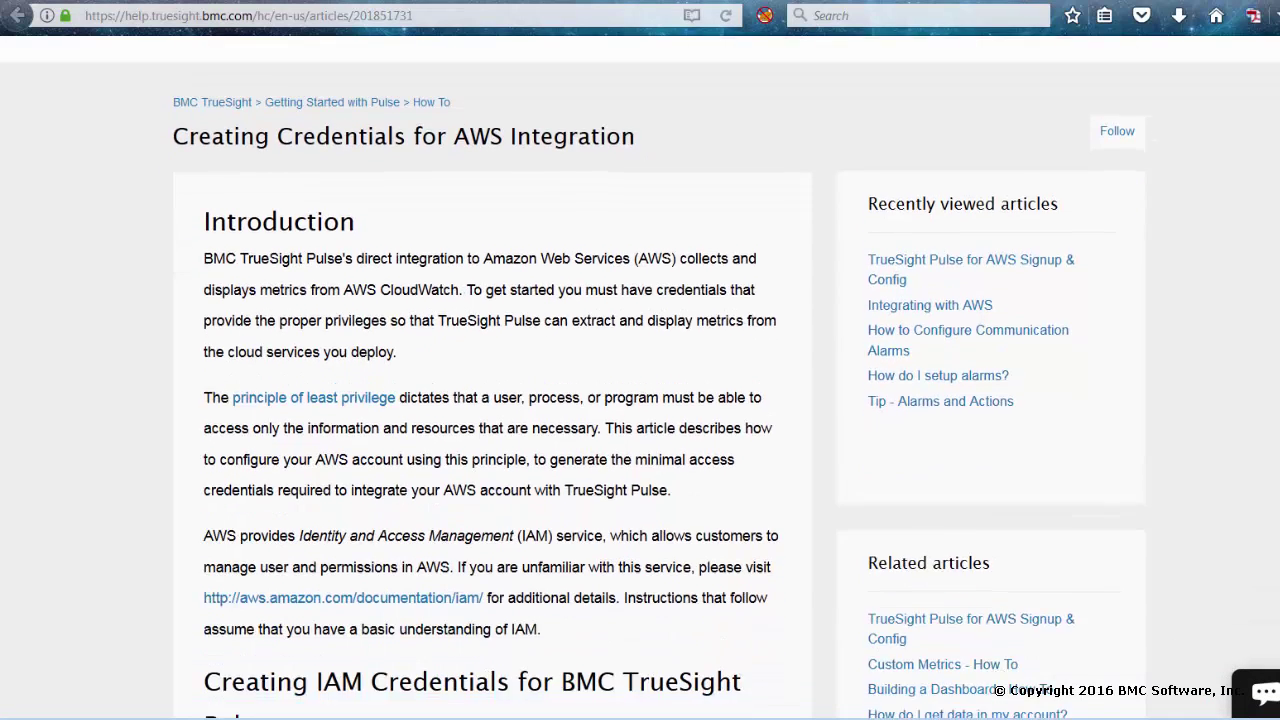
scroll(640, 400, down, 7)
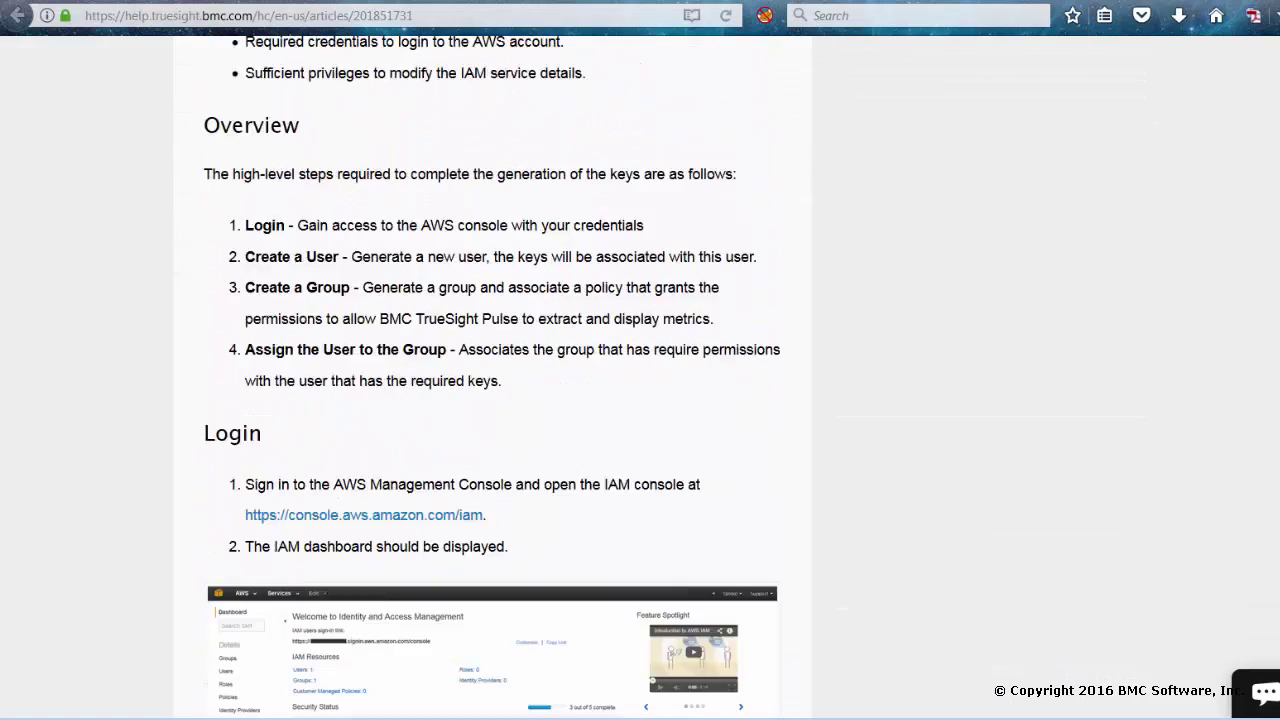
scroll(640, 400, down, 8)
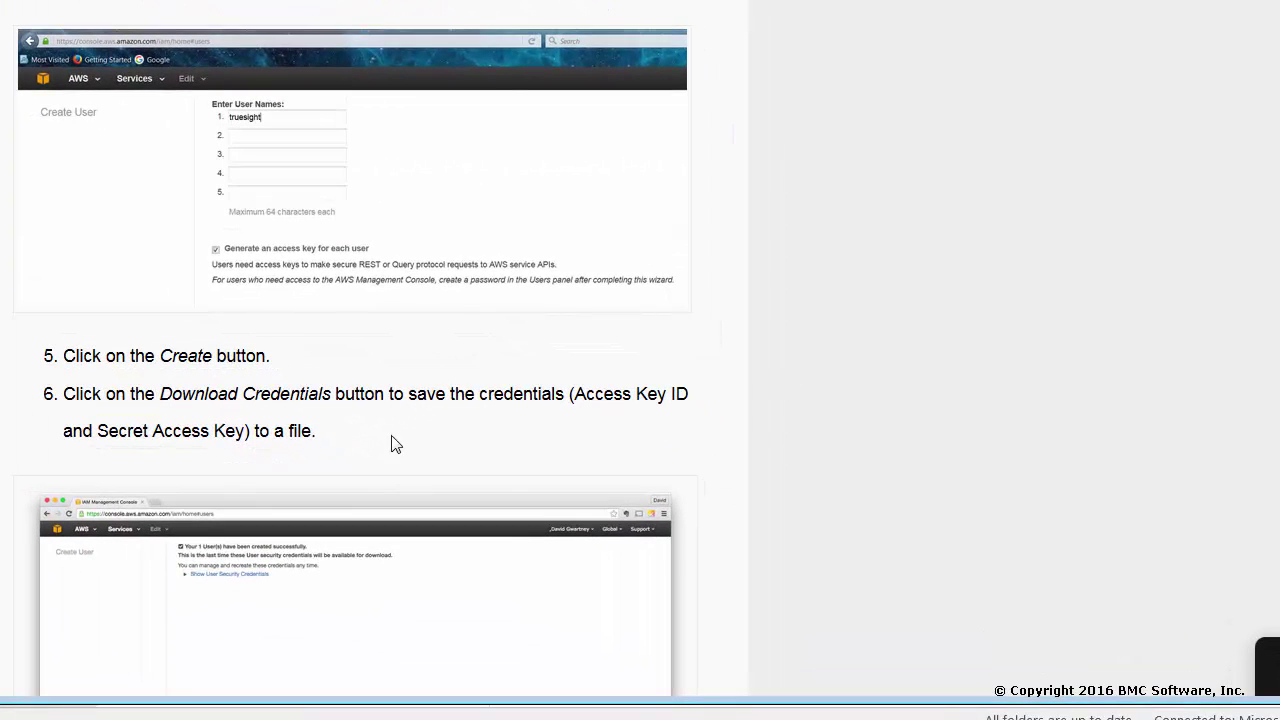
drag(318, 432, 65, 400)
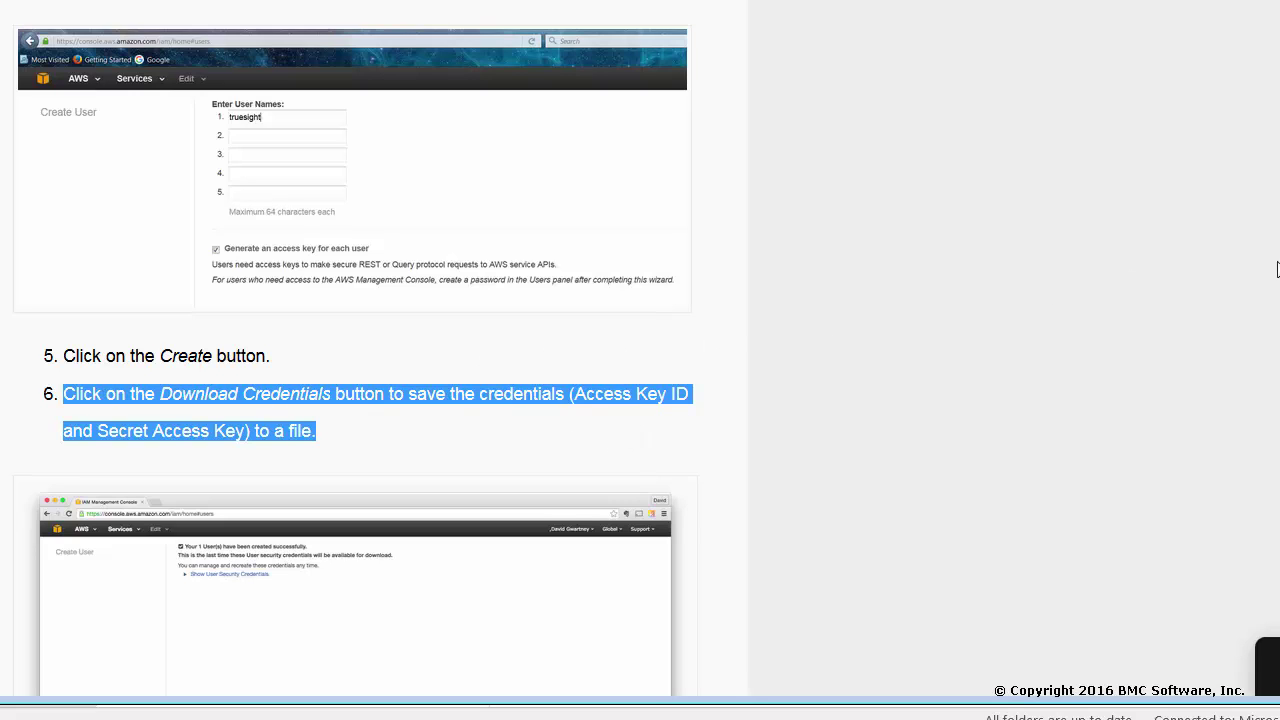
scroll(353, 350, down, 15)
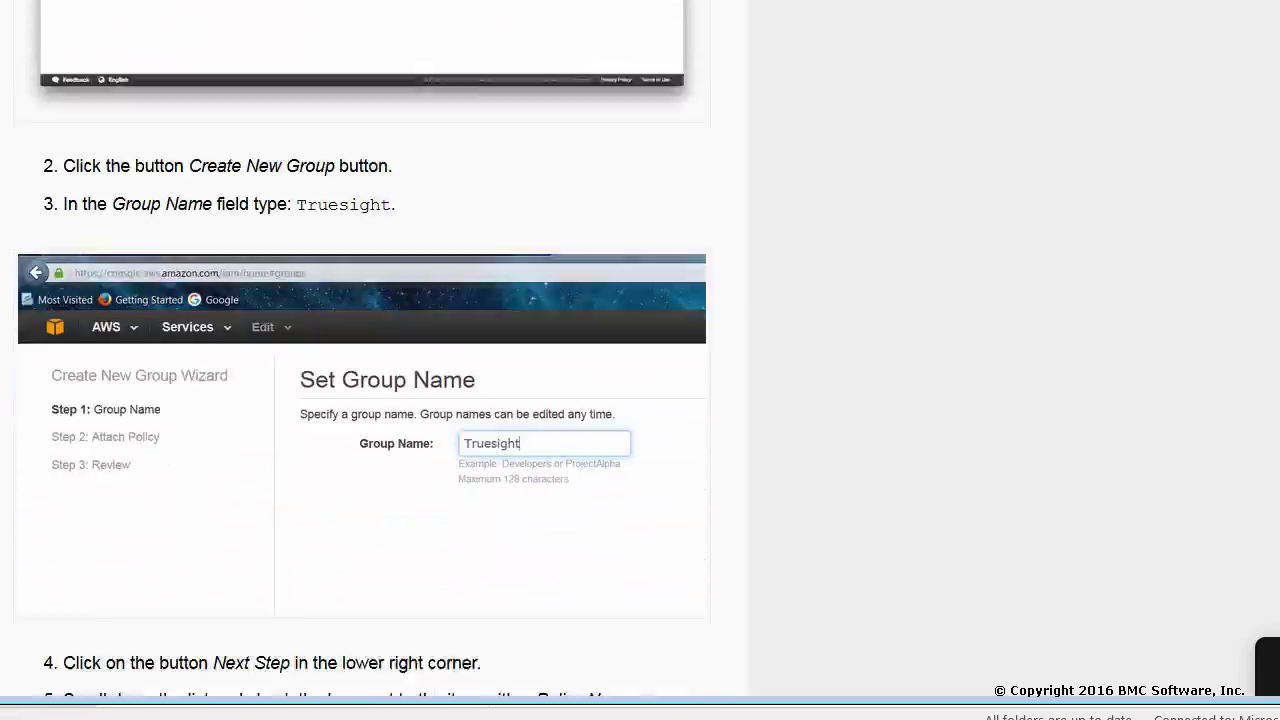
scroll(743, 44, down, 8)
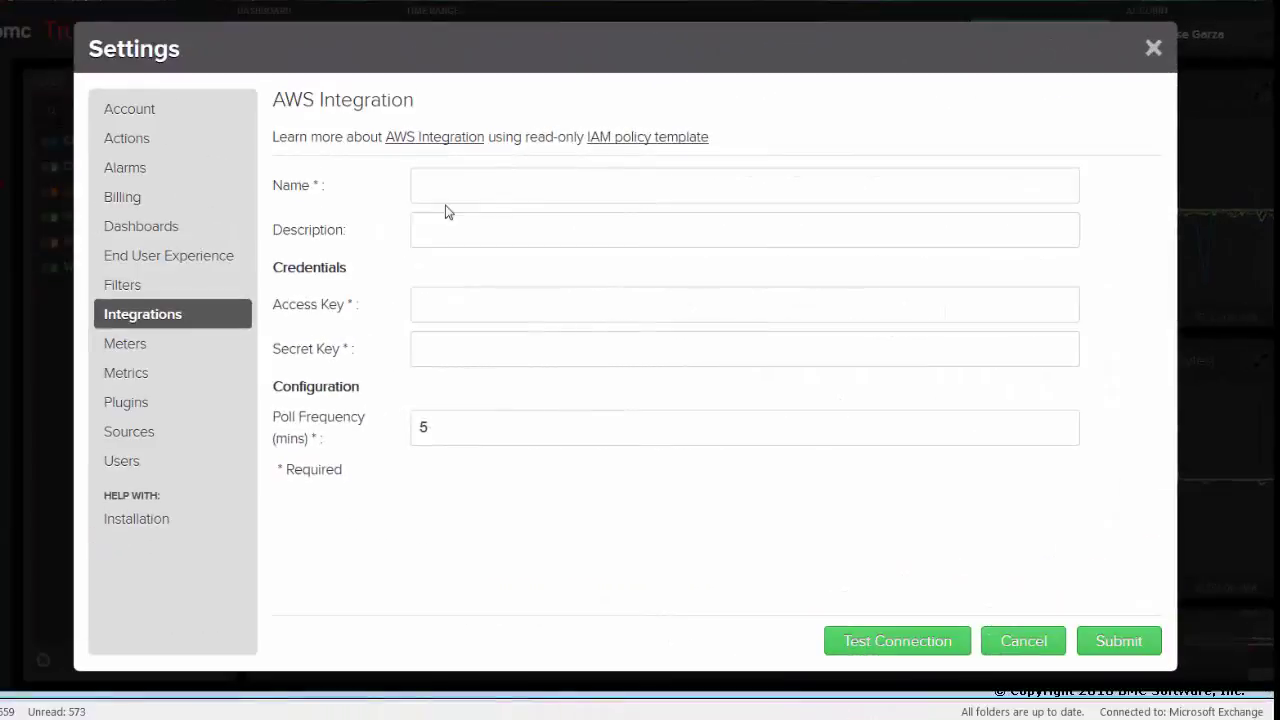
- Name the integration AWS and give it the description AWS Monitoring
click(473, 189)
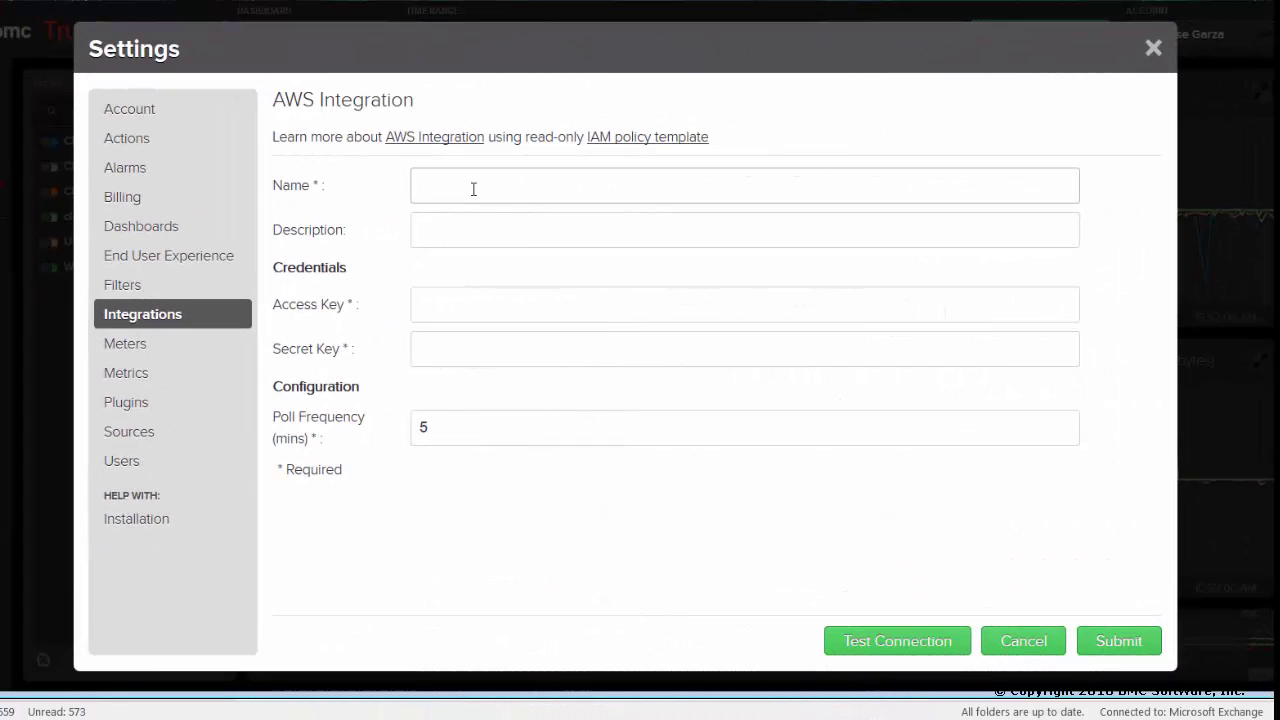
text(AWS)
click(508, 228)
text(A)
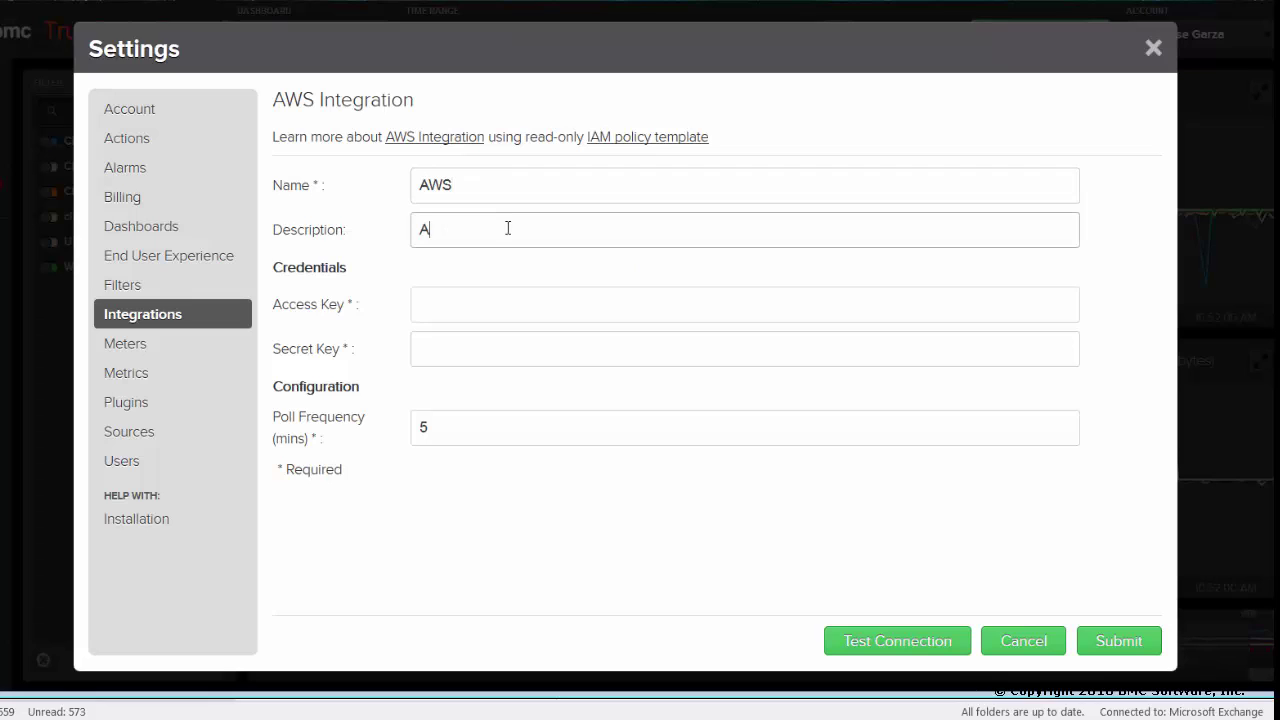
text(WS Monitoring)
- Paste the AWS access key and secret key into the integration's credential fields
click(503, 297)
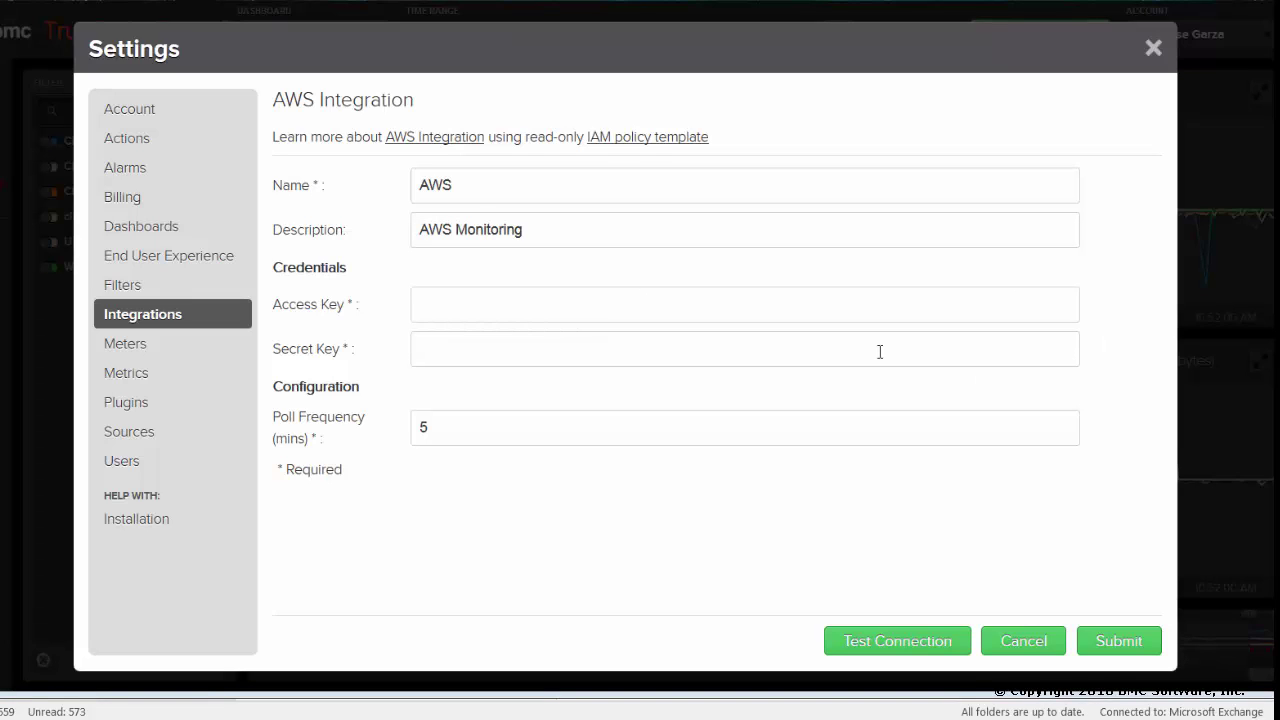
click(478, 306)
key(ctrl+v)
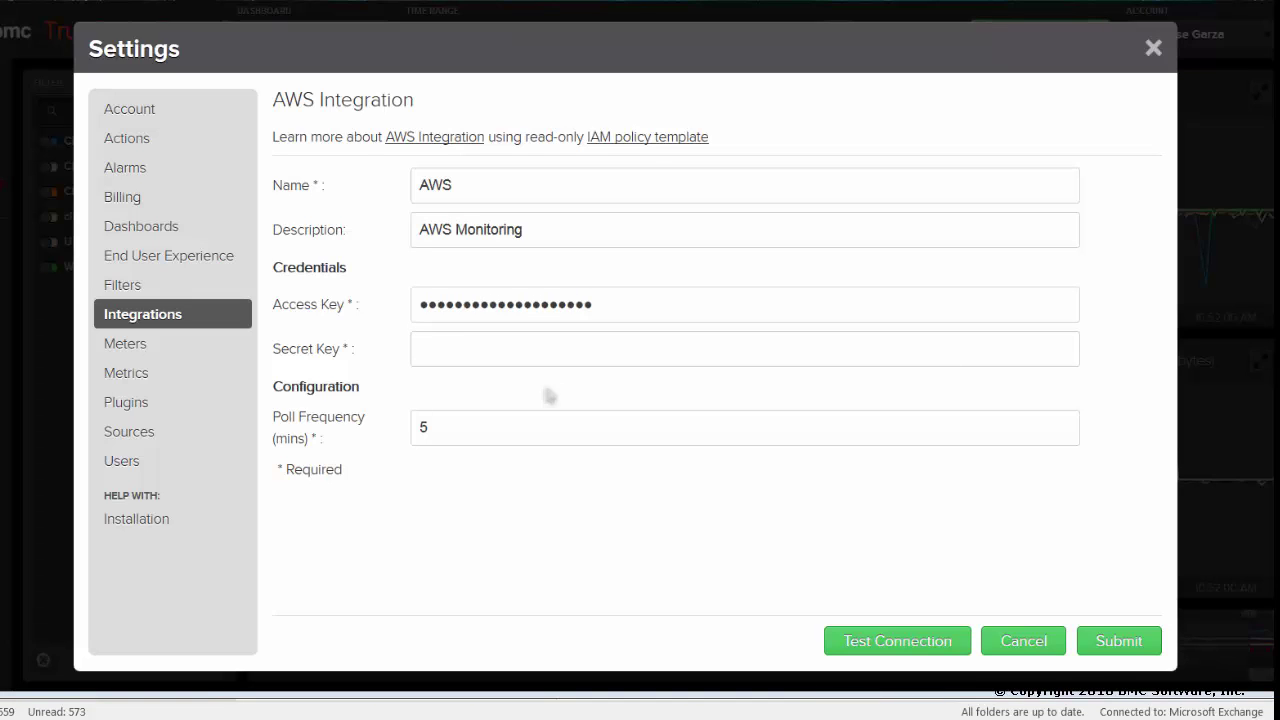
click(511, 362)
key(ctrl+v)
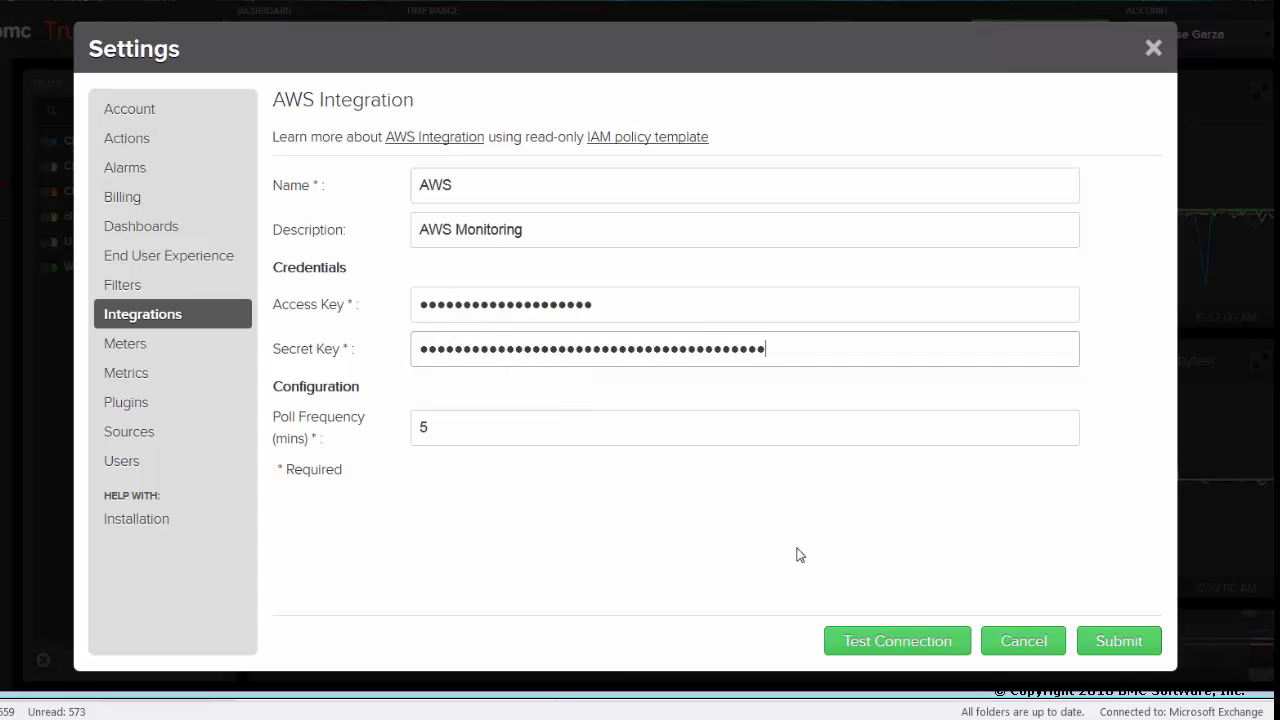
- Test the AWS connection and submit the integration
click(885, 643)
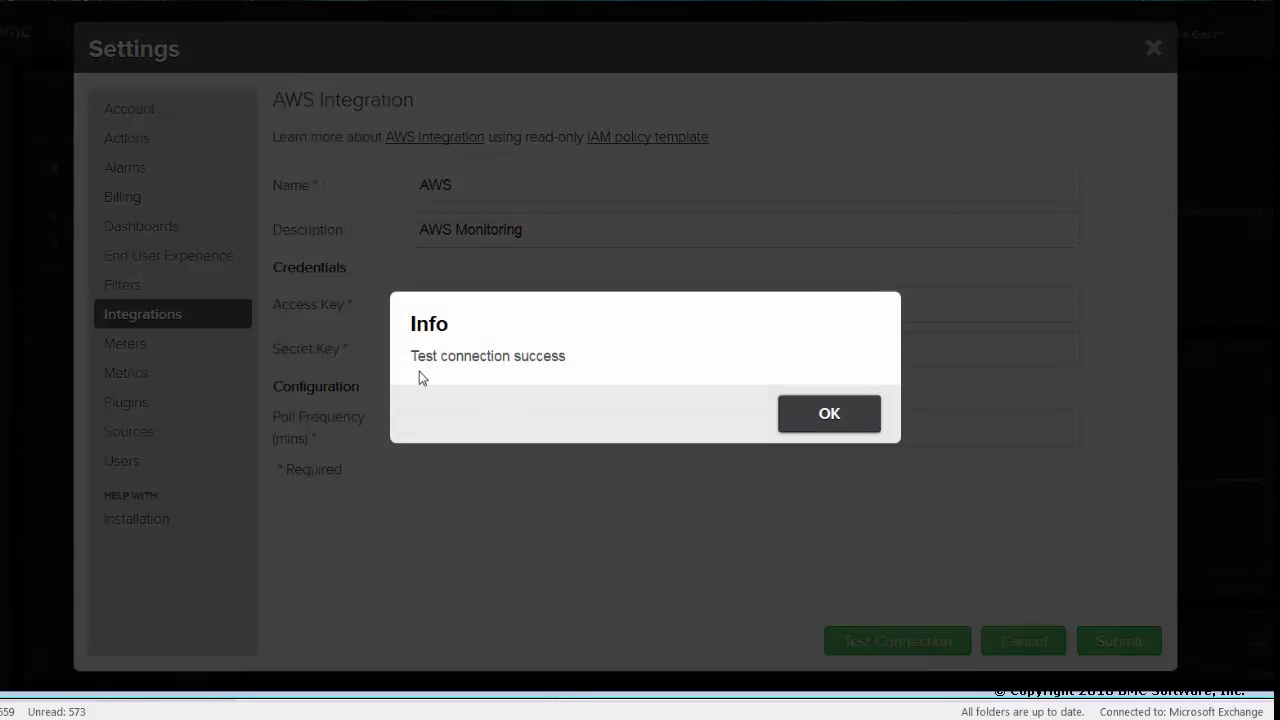
click(830, 413)
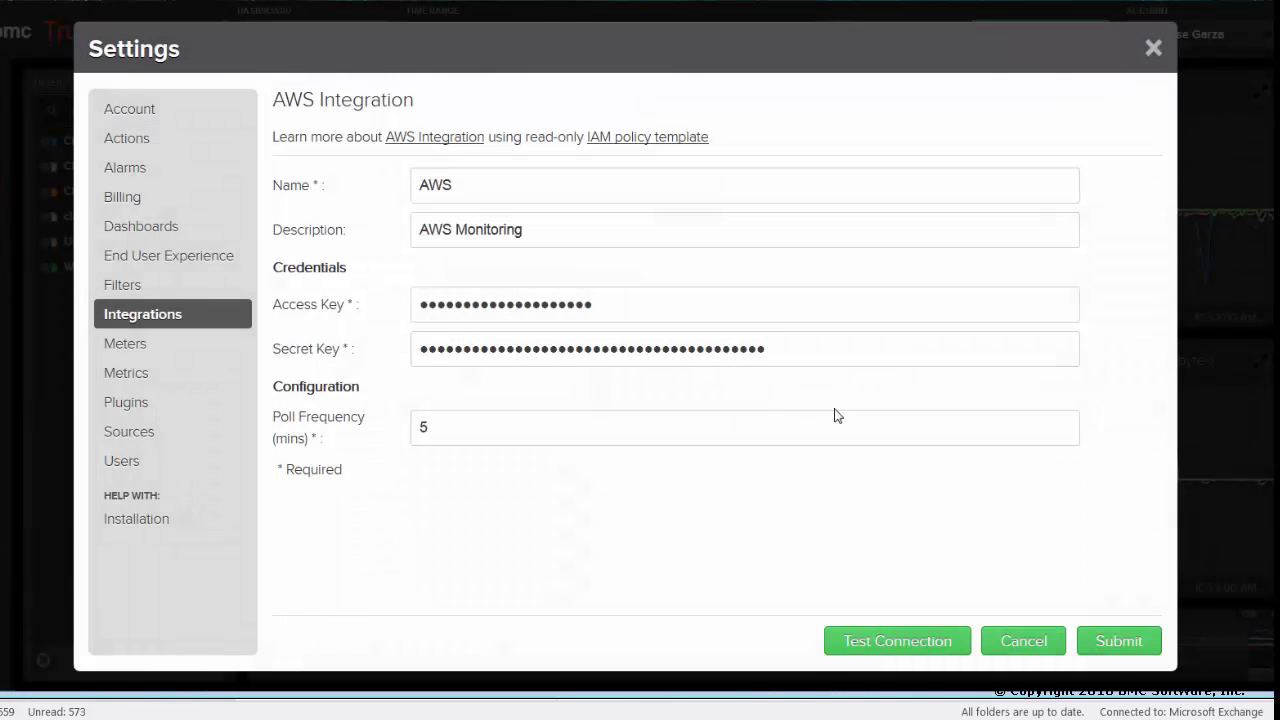
click(1122, 643)
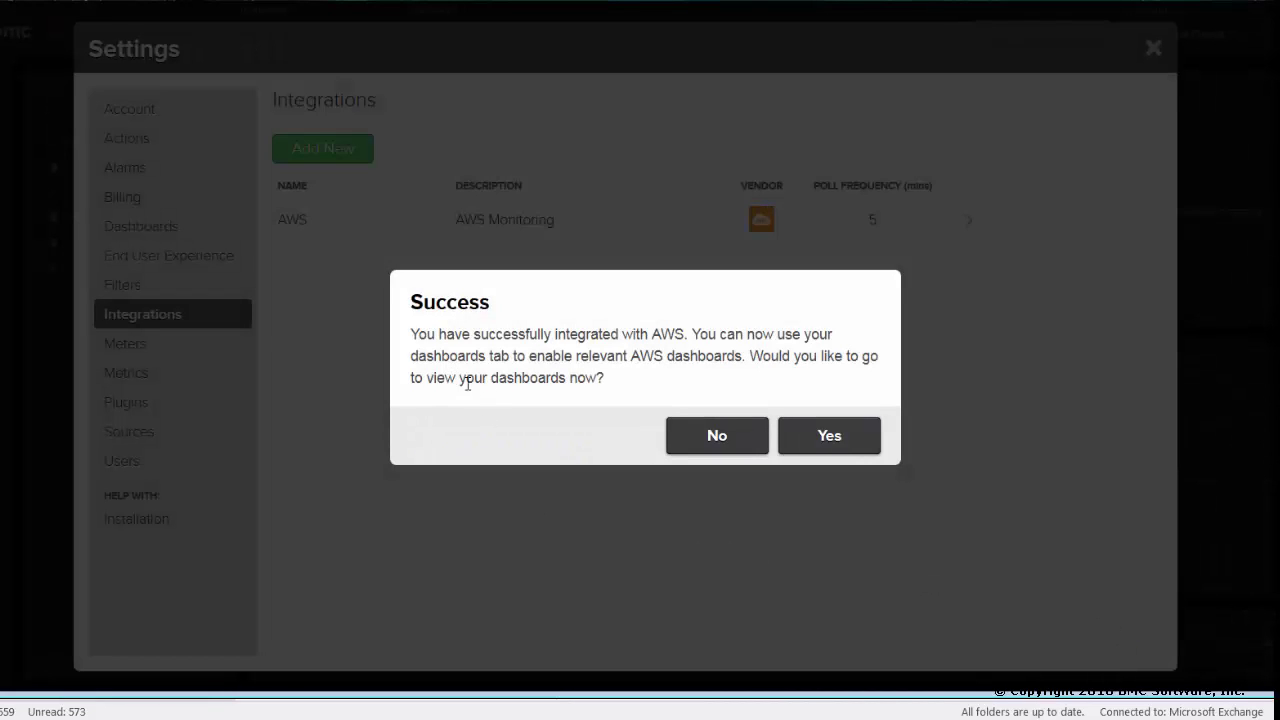
- Go to the dashboards settings, look through the available AWS dashboards, and close the settings
click(829, 436)
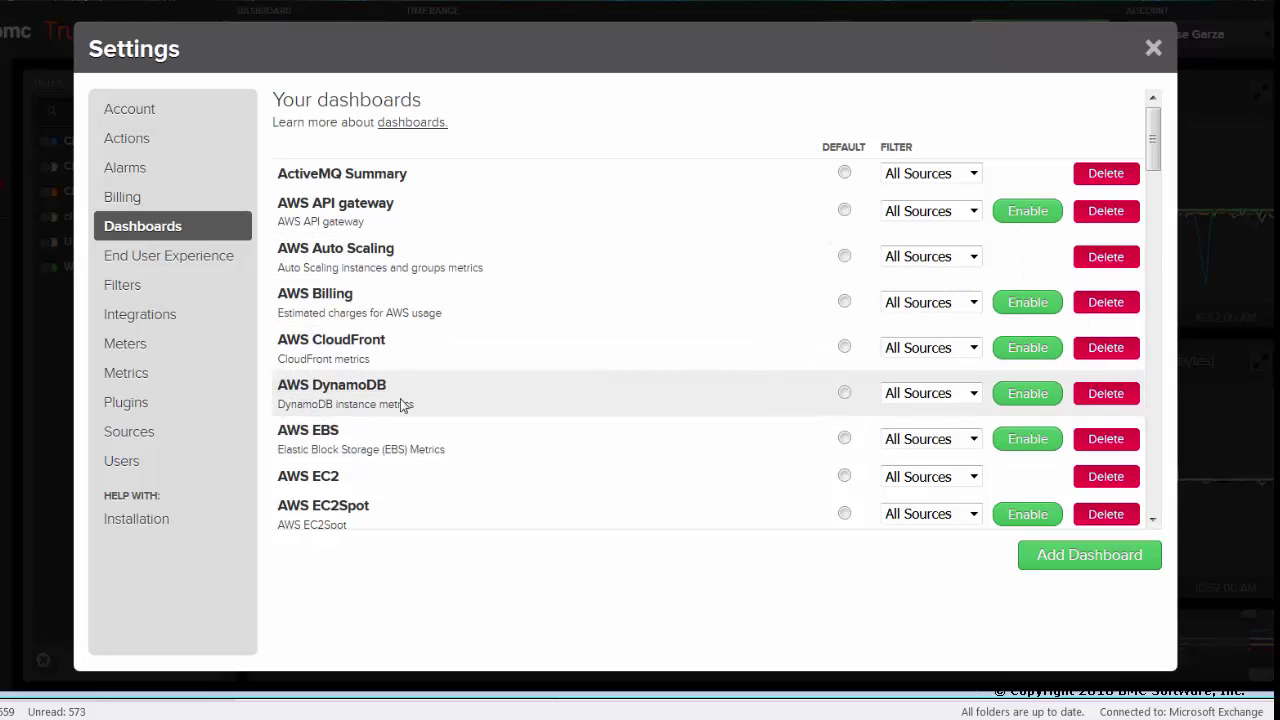
drag(1154, 132, 1155, 305)
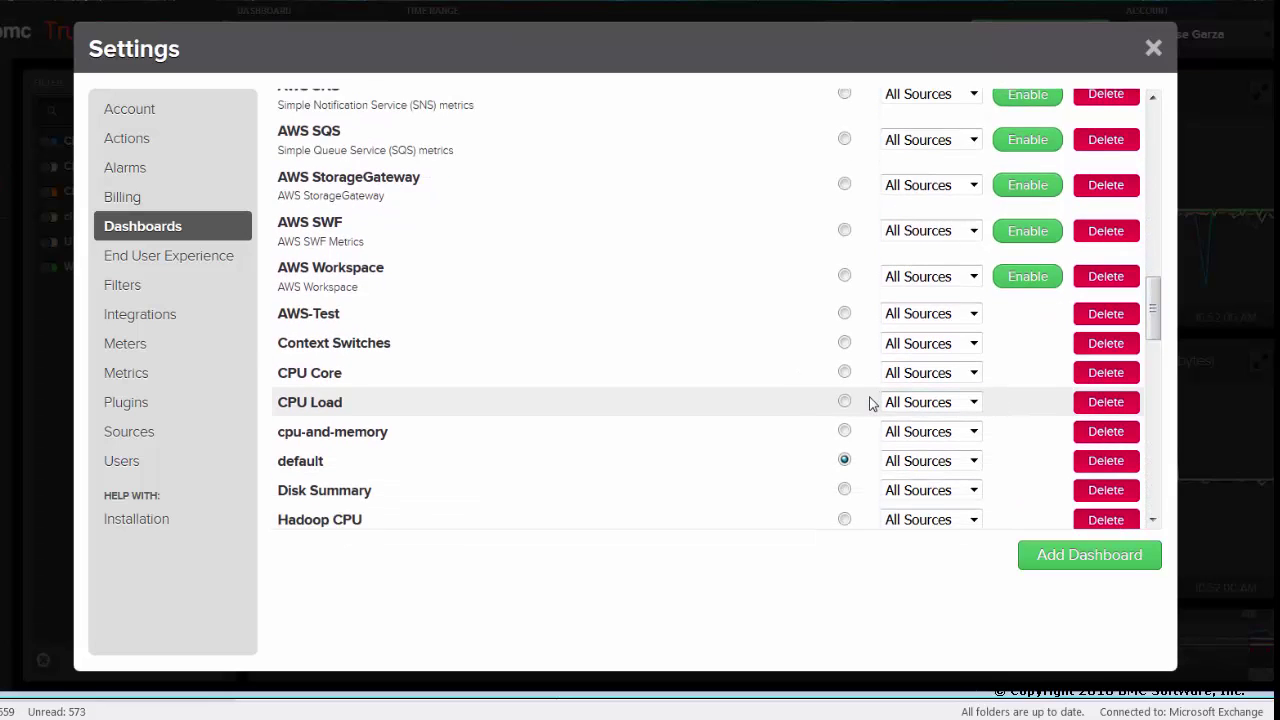
click(1152, 50)
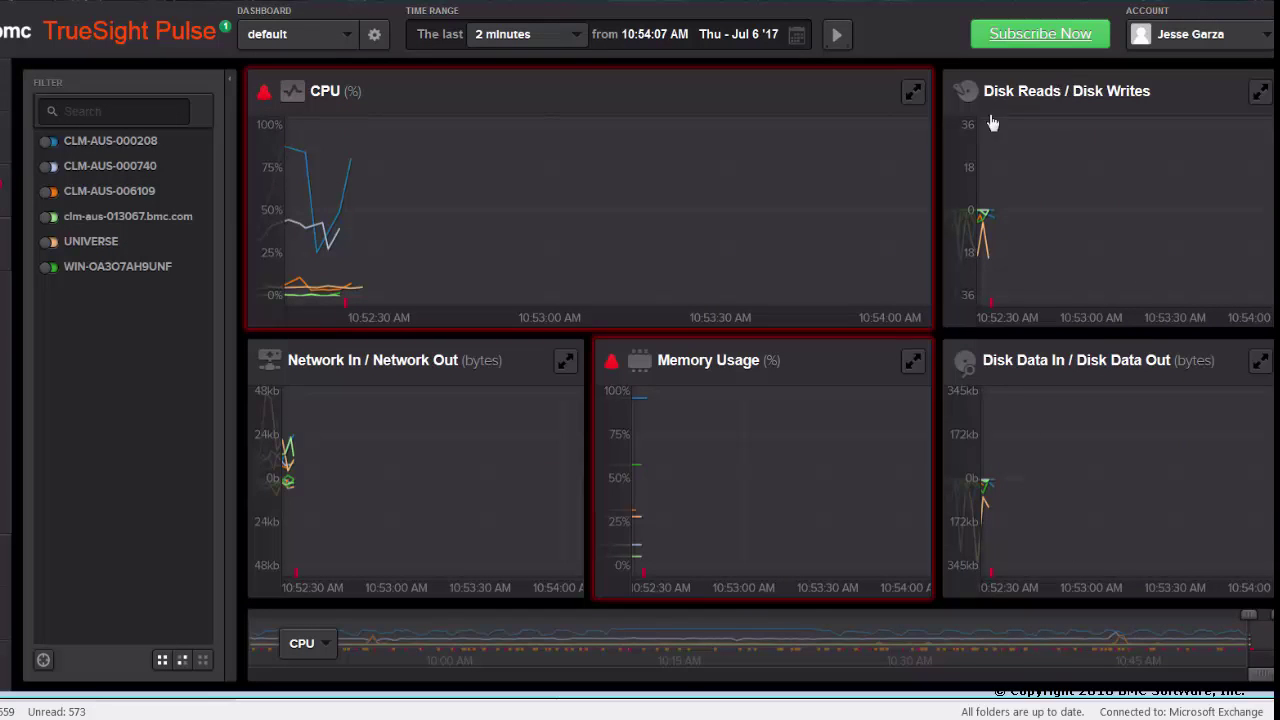
- Switch the displayed dashboard from default to AWS EC2
click(348, 45)
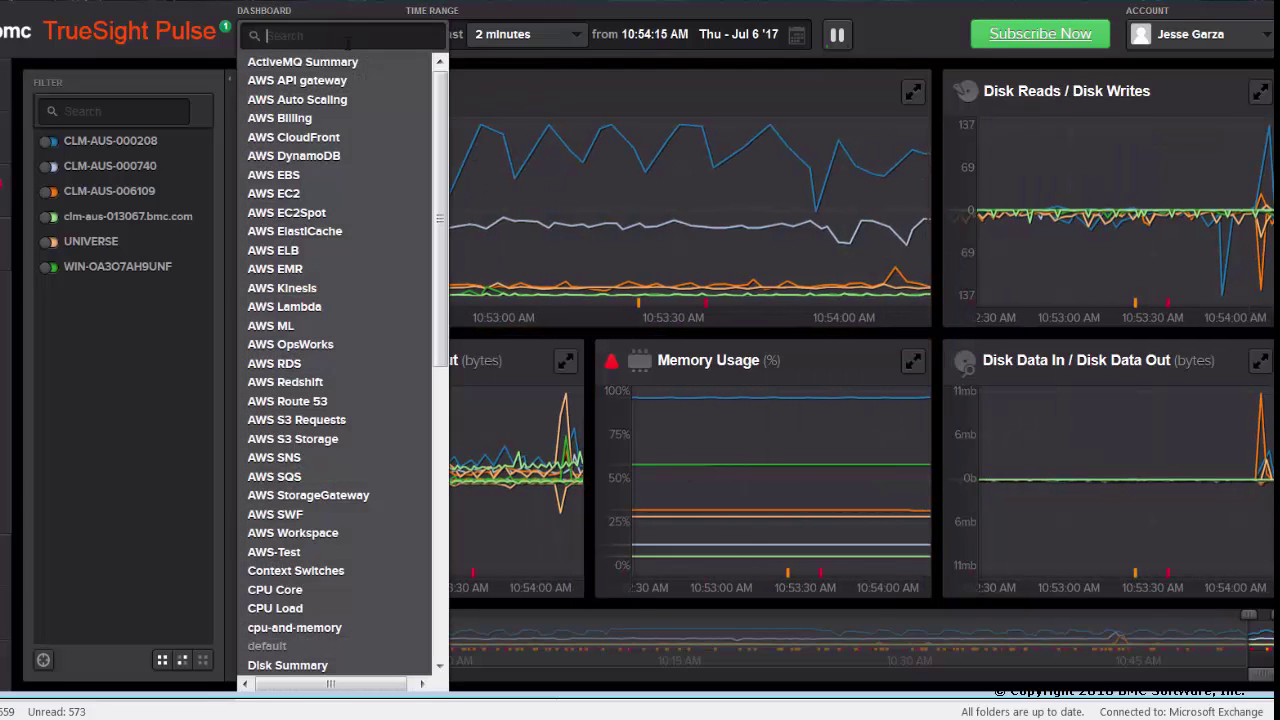
click(292, 194)
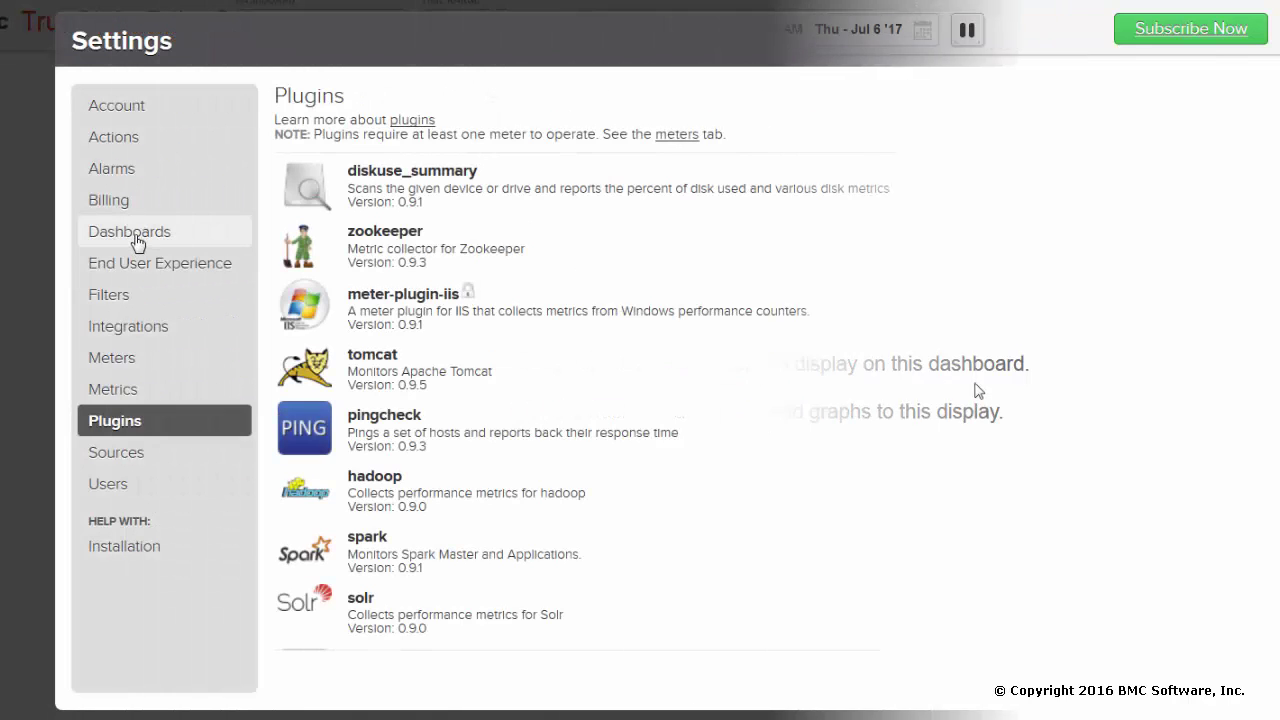
- Enable the AWS EC2 dashboard with its disabled metrics in the dashboards settings, and close the settings
click(135, 236)
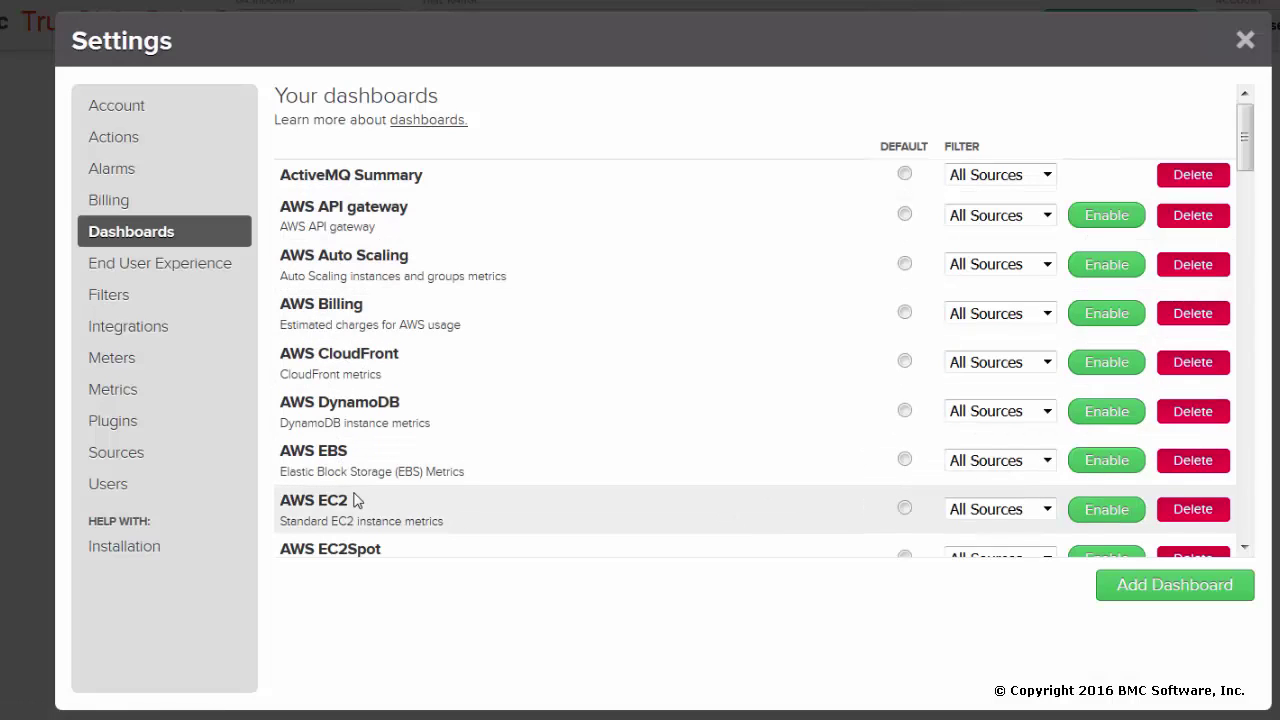
click(1107, 510)
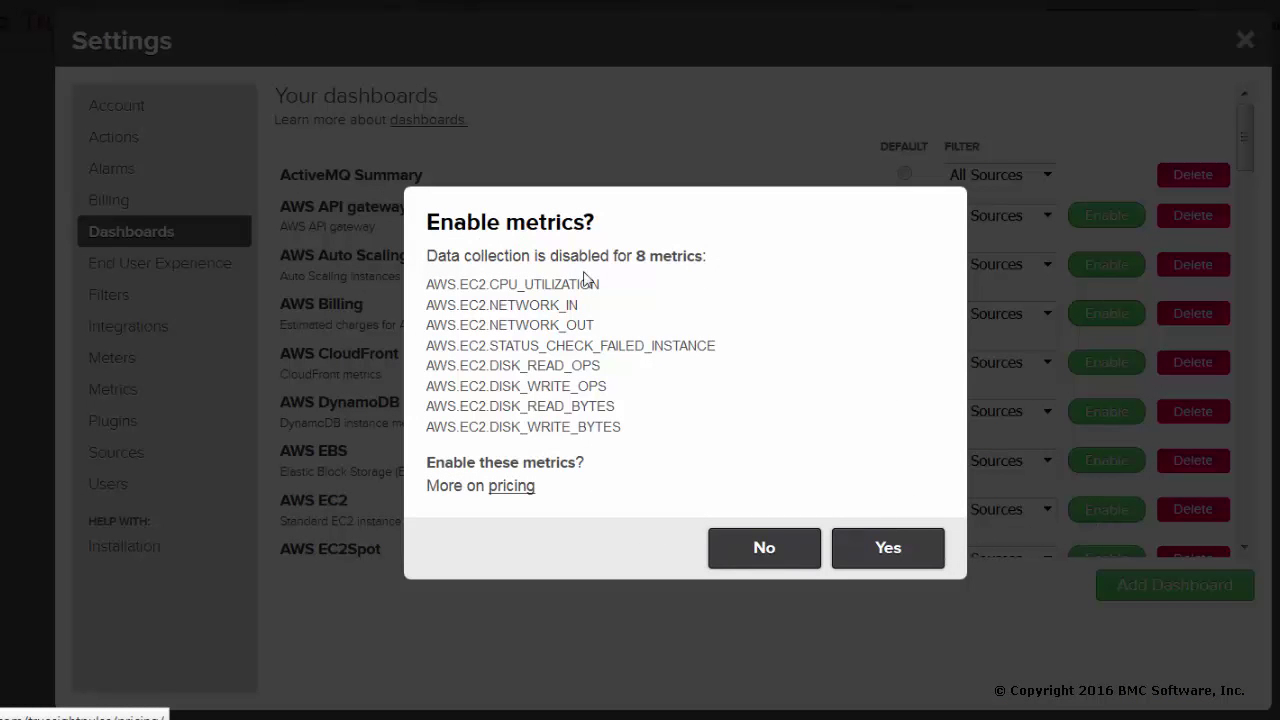
click(889, 549)
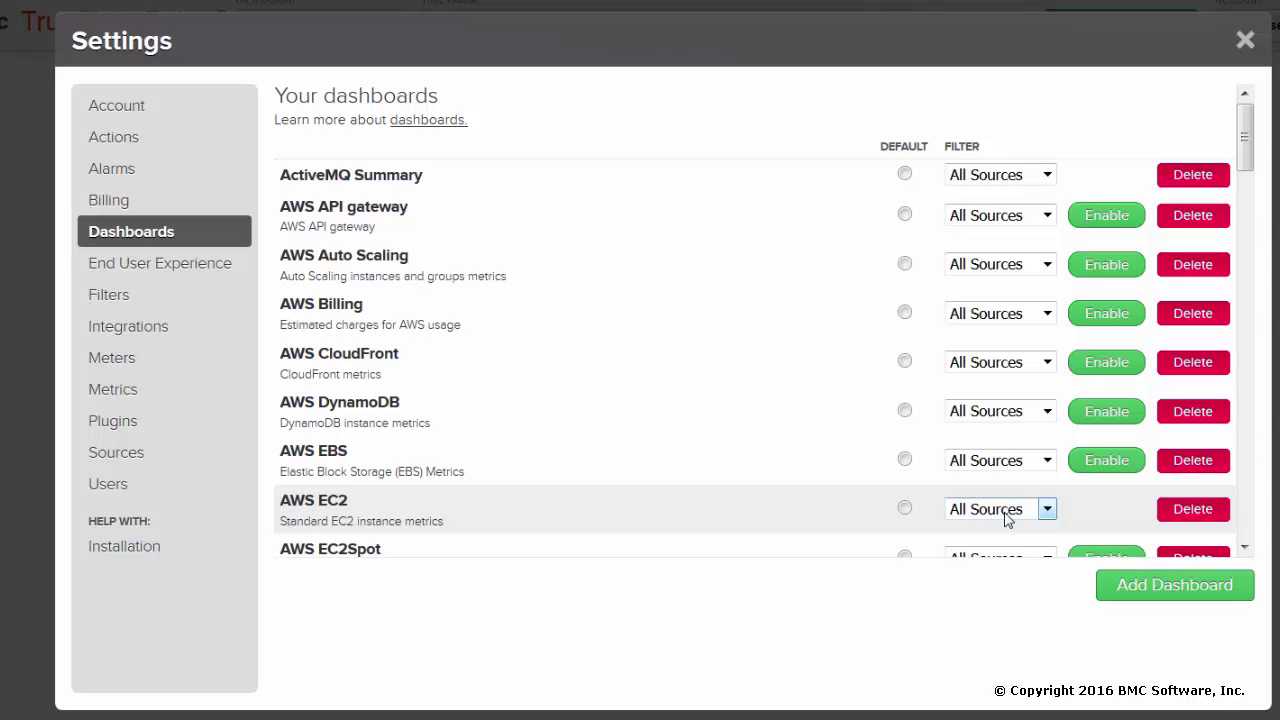
click(1246, 44)
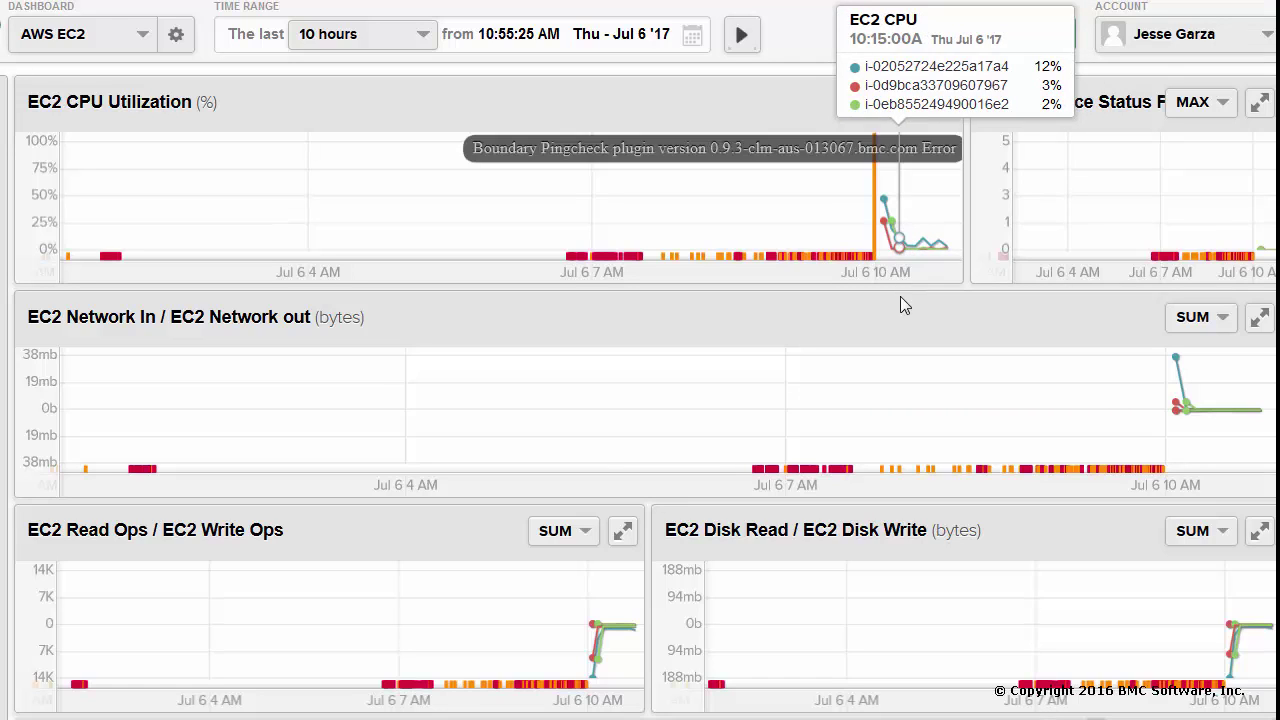
- Set the AWS EC2 dashboard's time range to the last hour
click(425, 42)
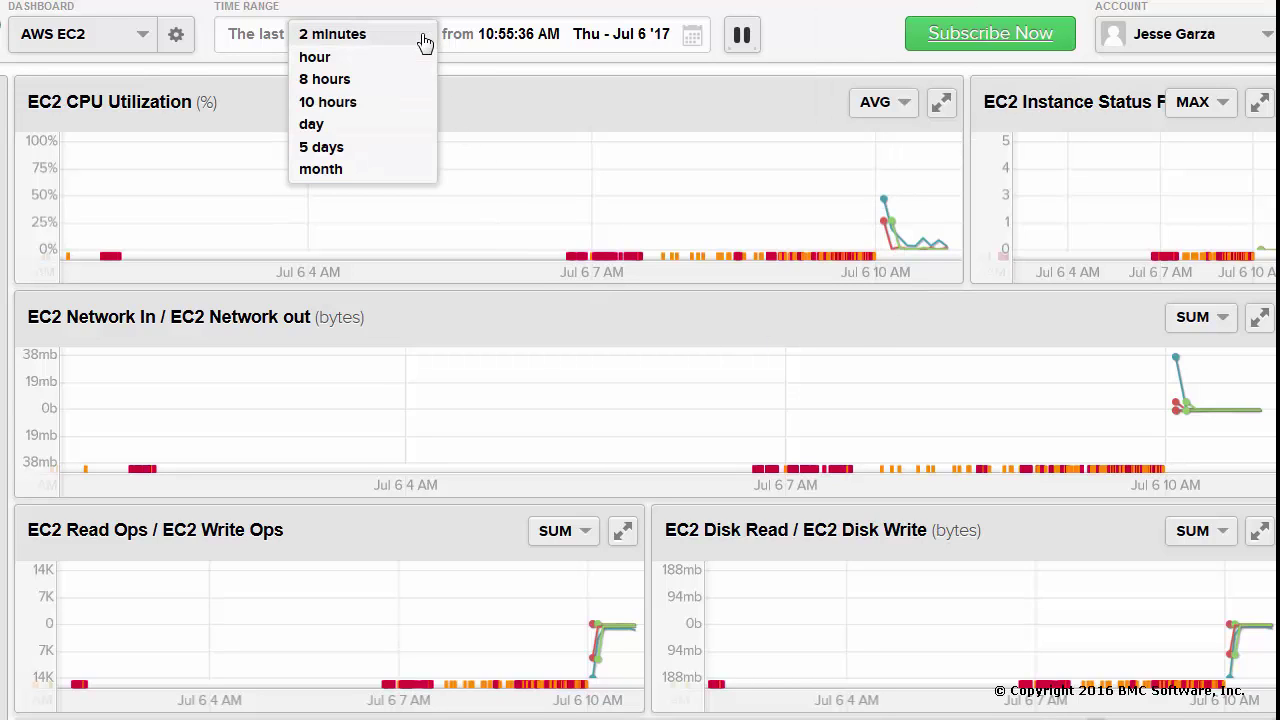
click(318, 57)
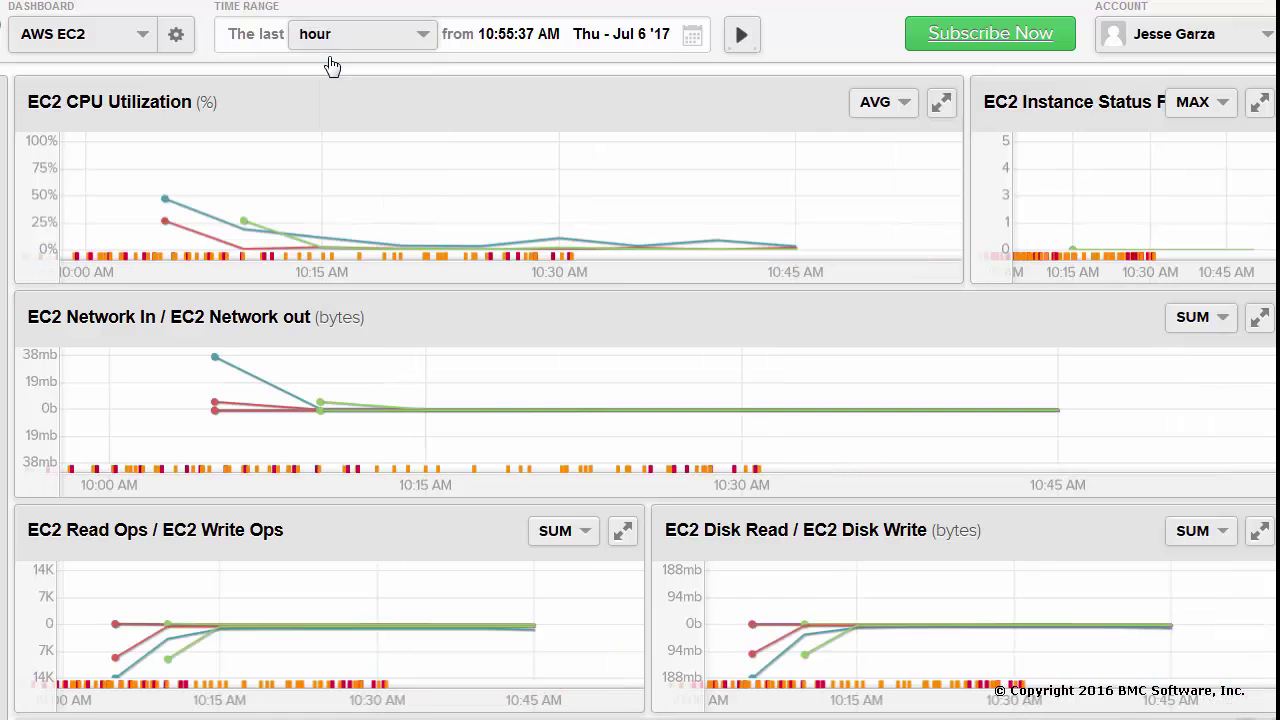